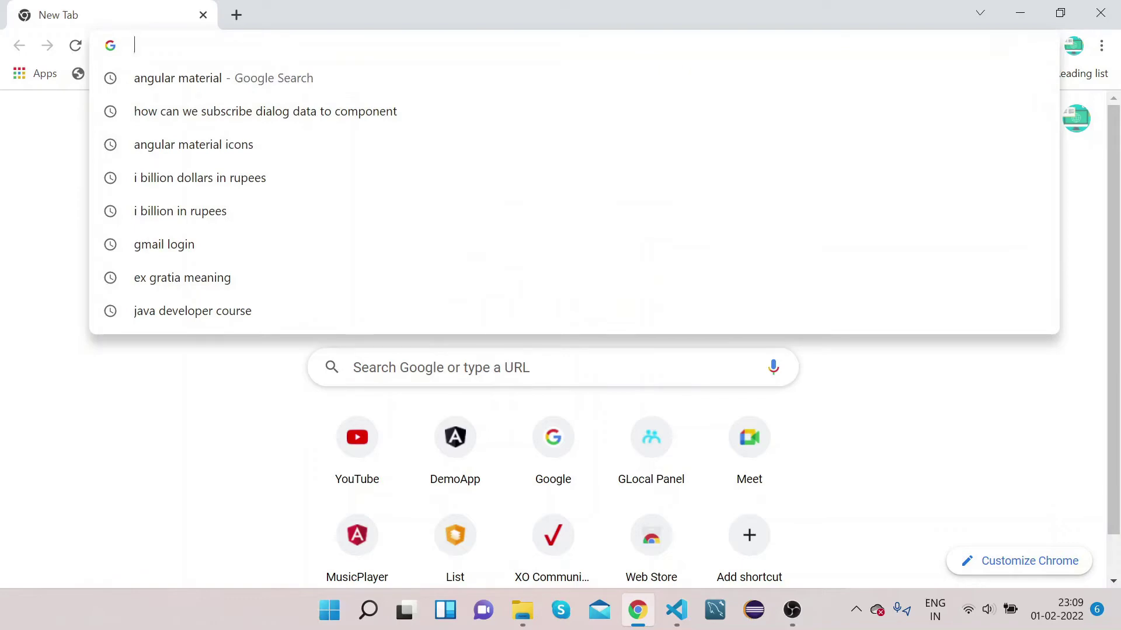
pyautogui.write('angular material')
# Search 'angular material' and open the Components catalogue on material.angular.io.
pyautogui.press('Return')
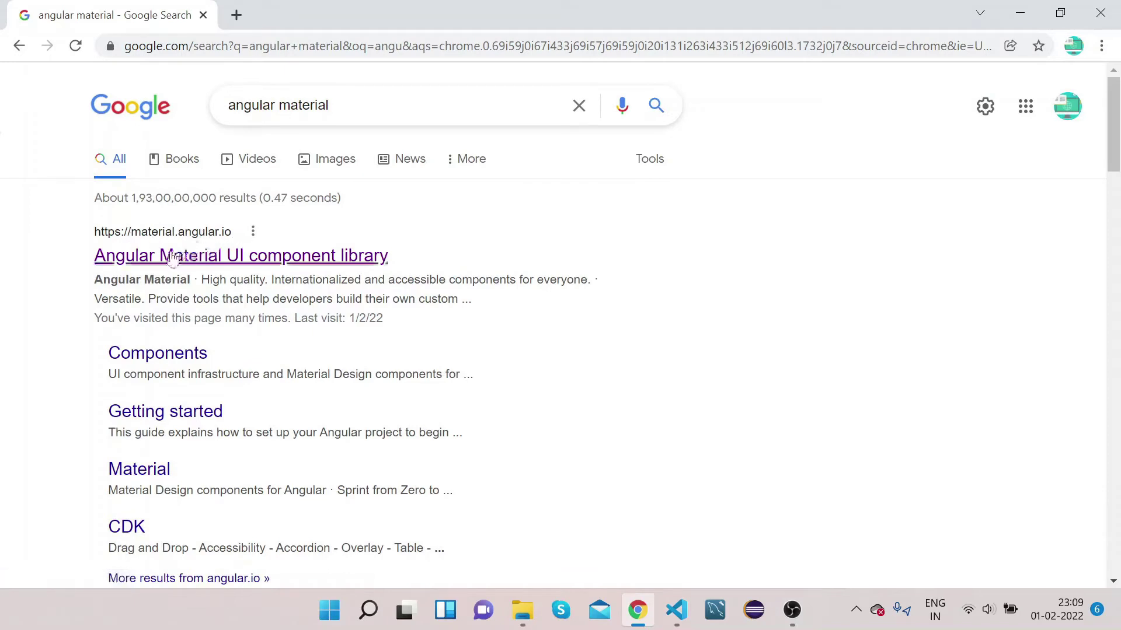
pyautogui.click(163, 257)
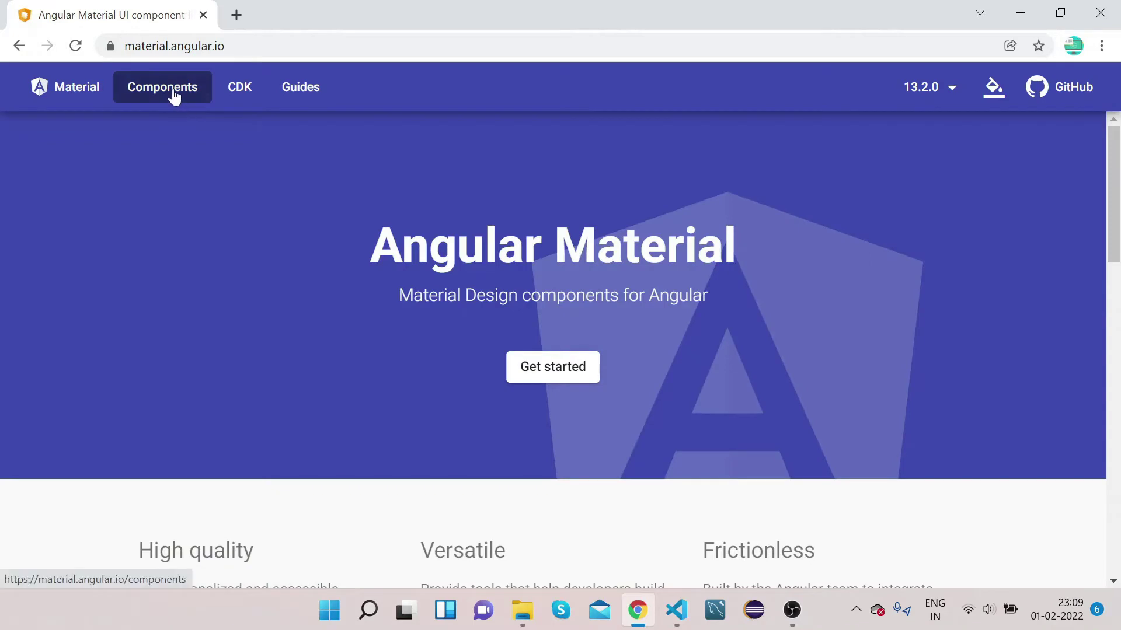
pyautogui.click(173, 95)
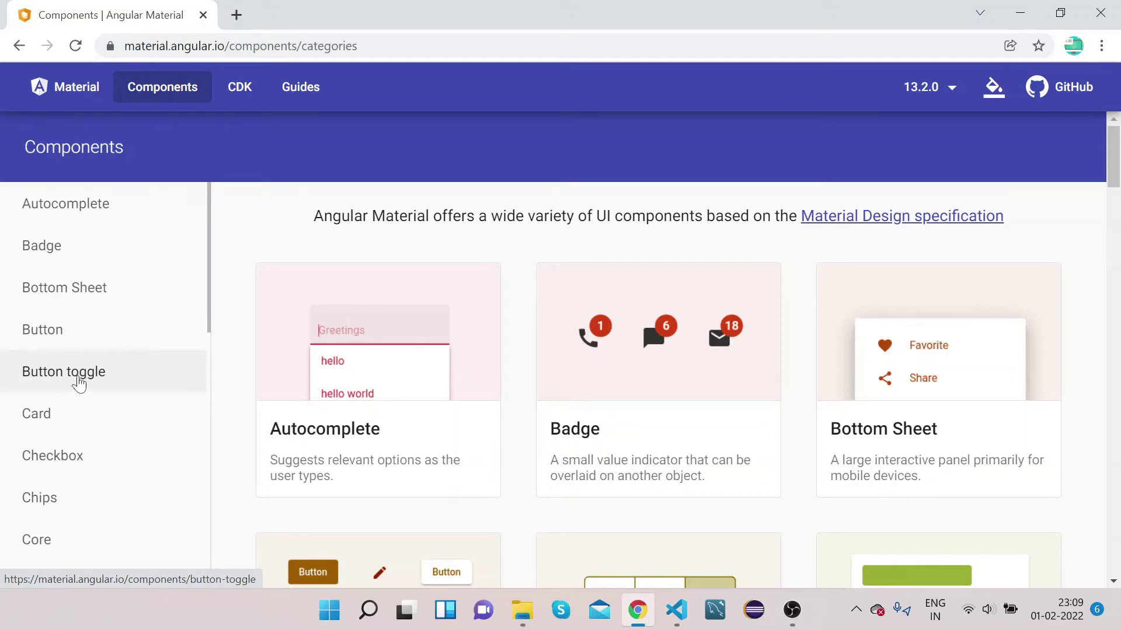
# Open the Button toggle page, try Bold, Italic and Underline, then view its API reference.
pyautogui.click(79, 383)
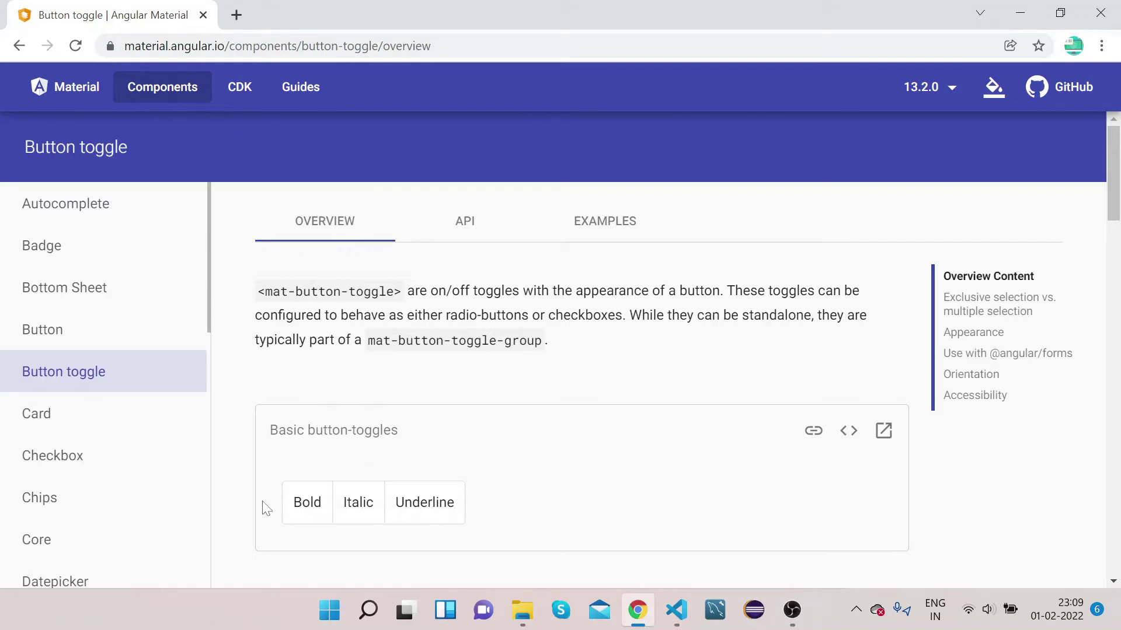
pyautogui.click(306, 503)
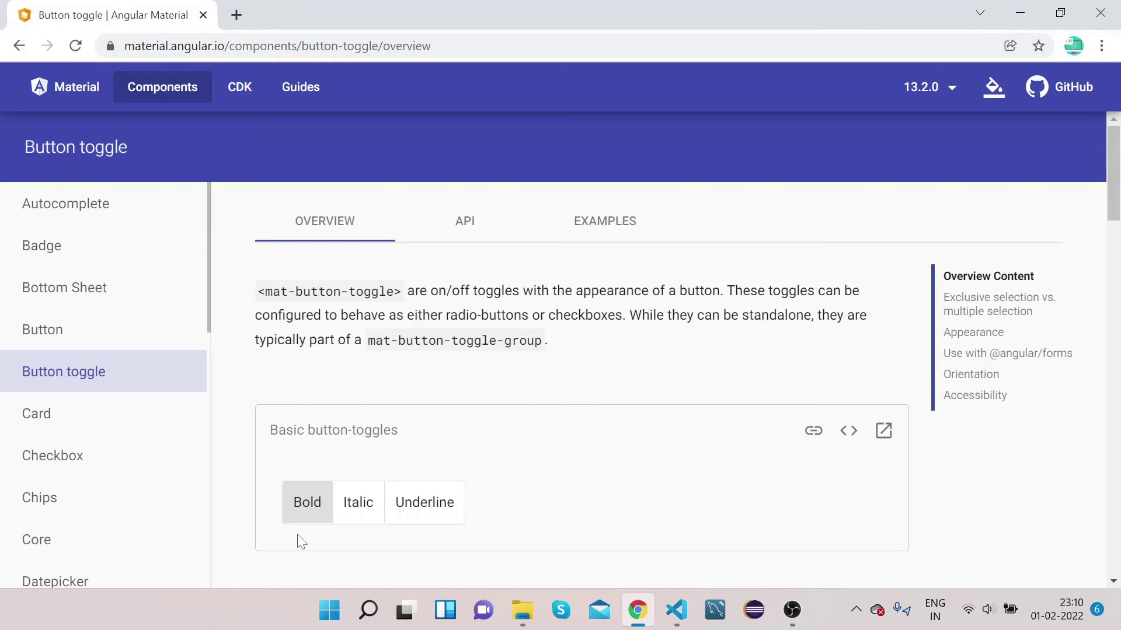
pyautogui.click(350, 507)
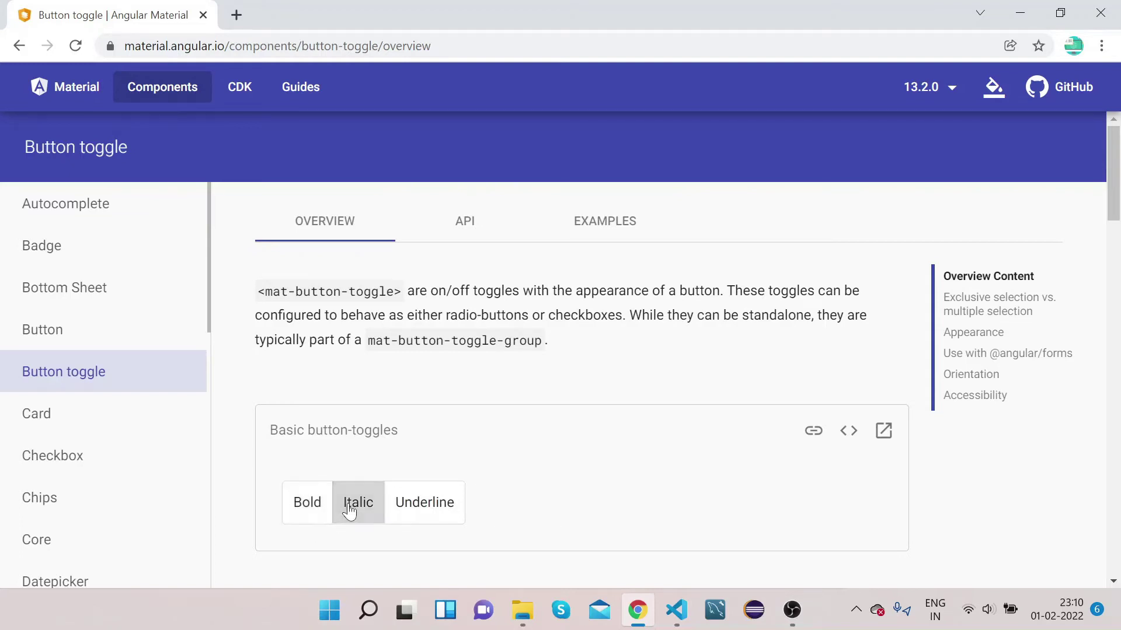
pyautogui.click(430, 506)
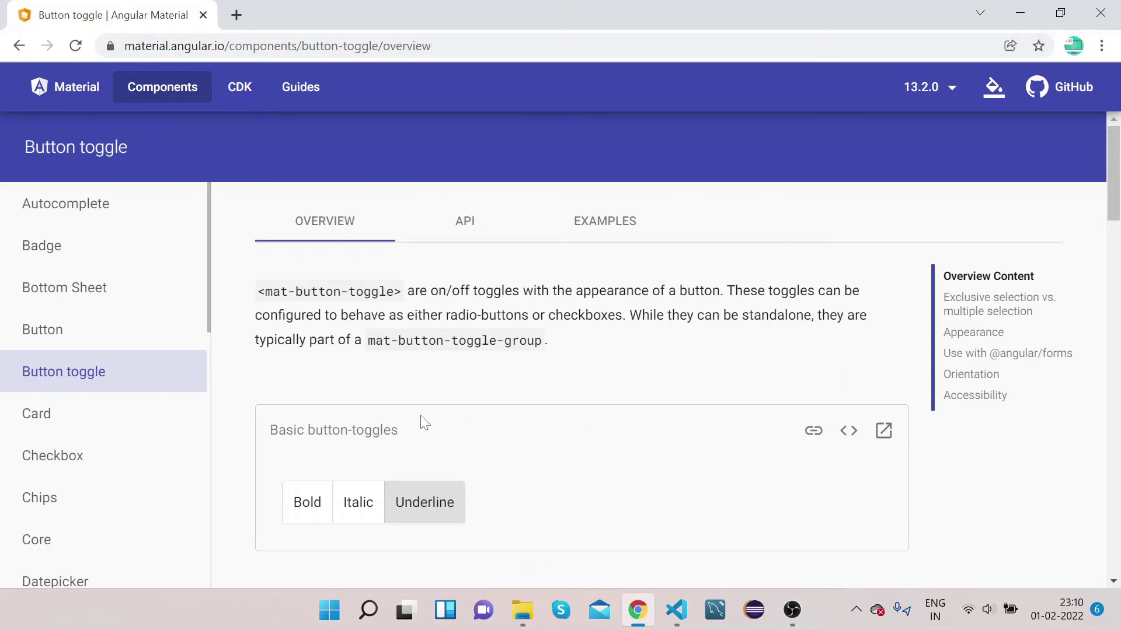
pyautogui.click(465, 221)
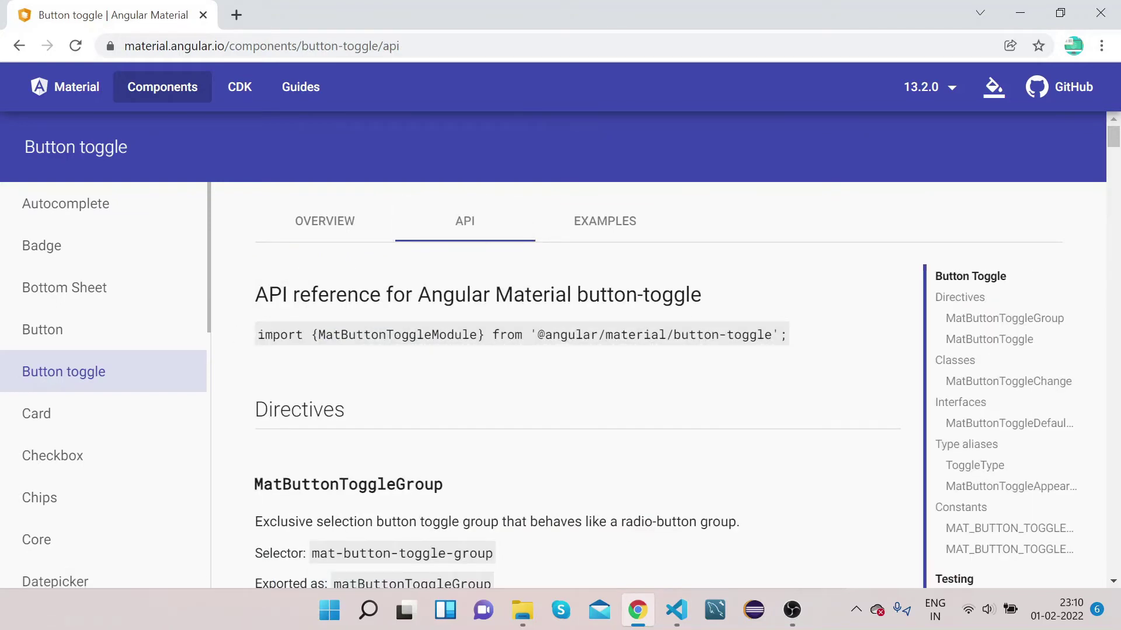
# Copy the MatButtonToggleModule import line from the API docs and return to VS Code.
pyautogui.moveTo(258, 335); pyautogui.dragTo(788, 335)
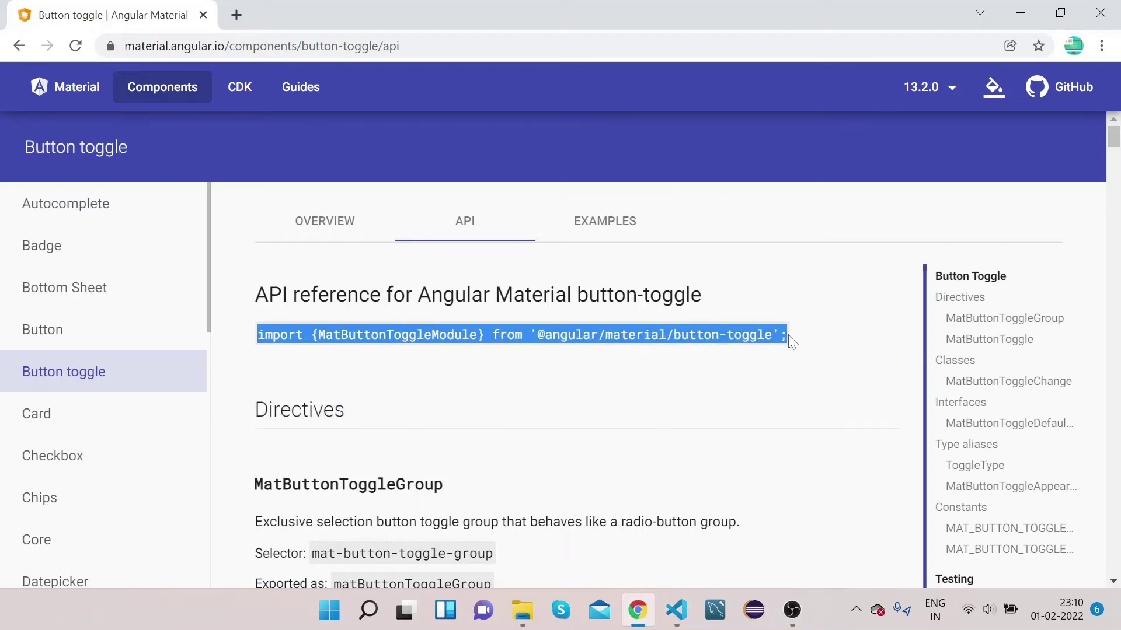
pyautogui.moveTo(675, 610)
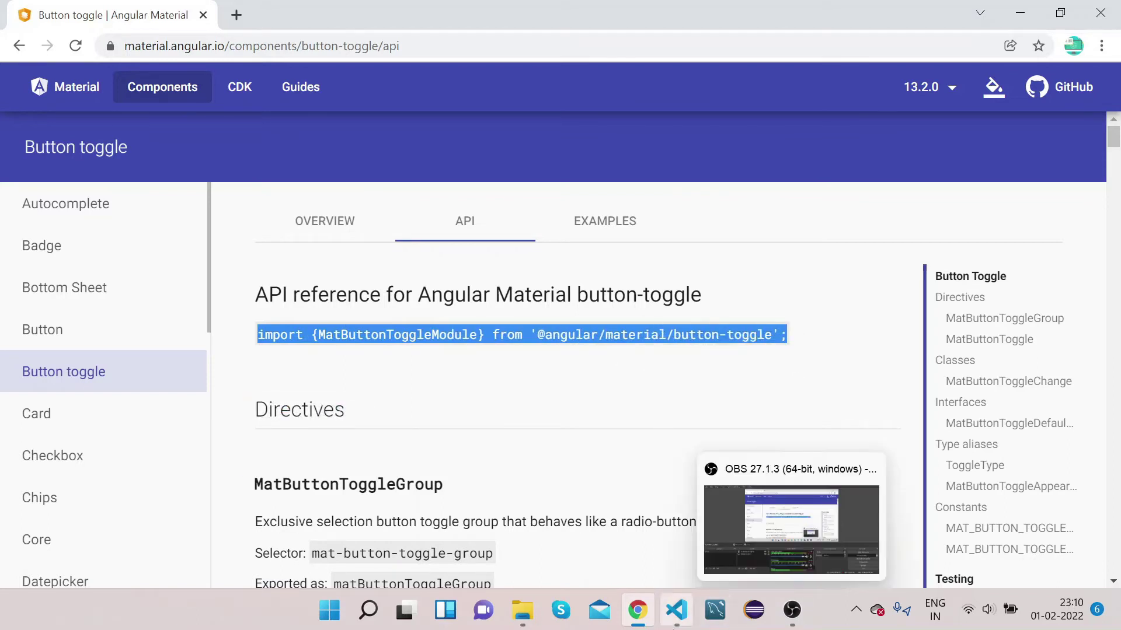
pyautogui.click(674, 526)
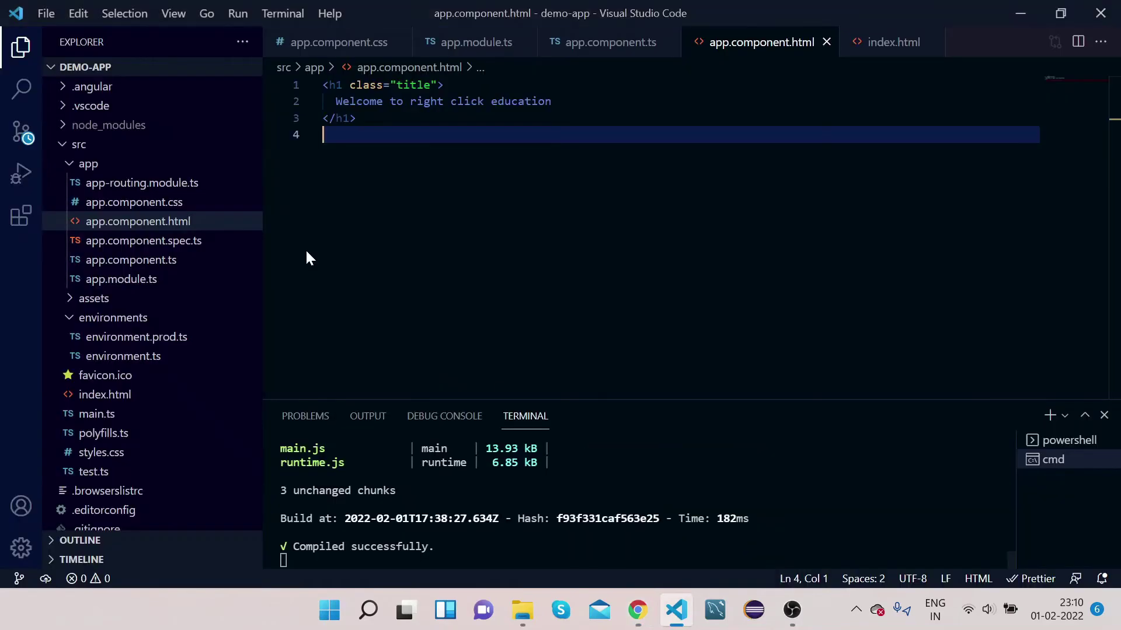
# Paste the MatButtonToggleModule import statement below the existing imports in app.module.ts.
pyautogui.click(122, 279)
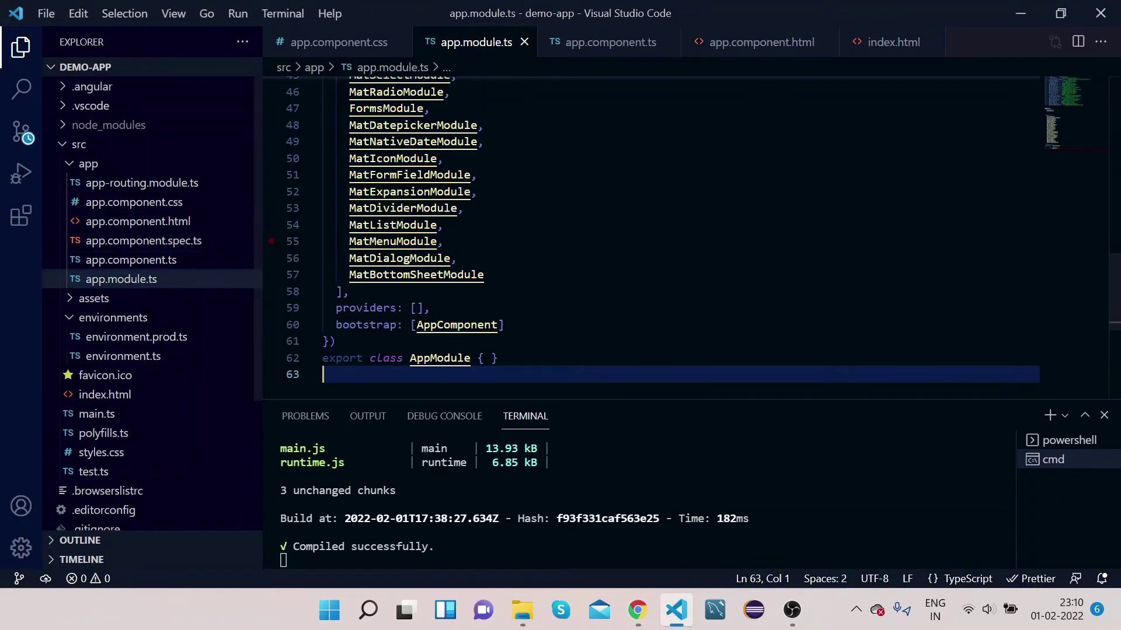
pyautogui.press('Up')
pyautogui.press('Up')
pyautogui.press('Up')
pyautogui.press('pageup')
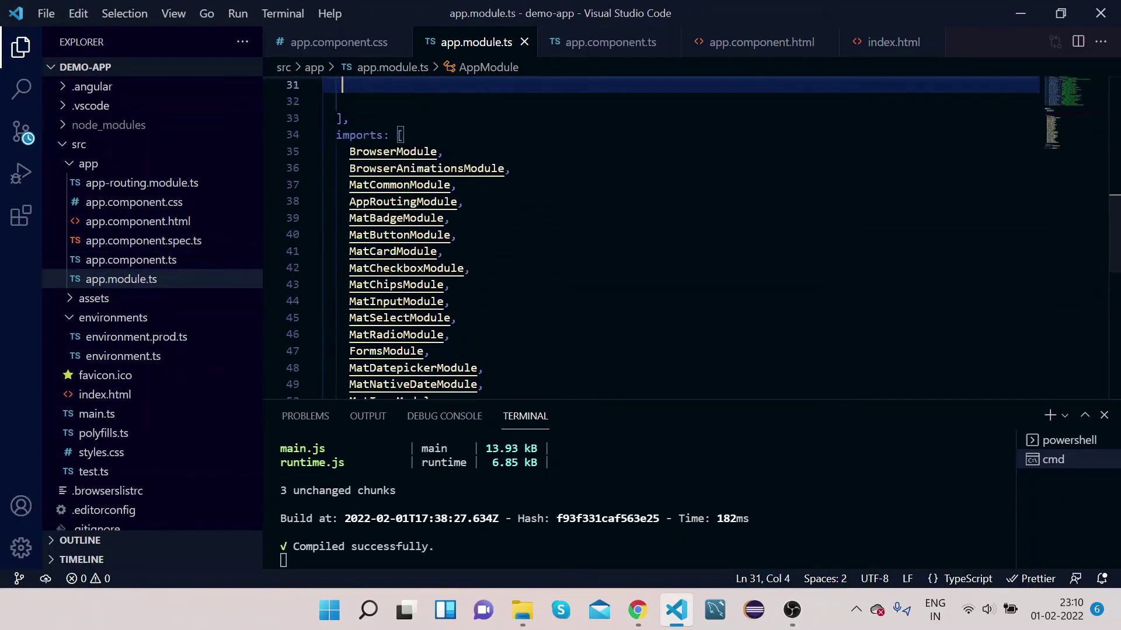
pyautogui.press('Up')
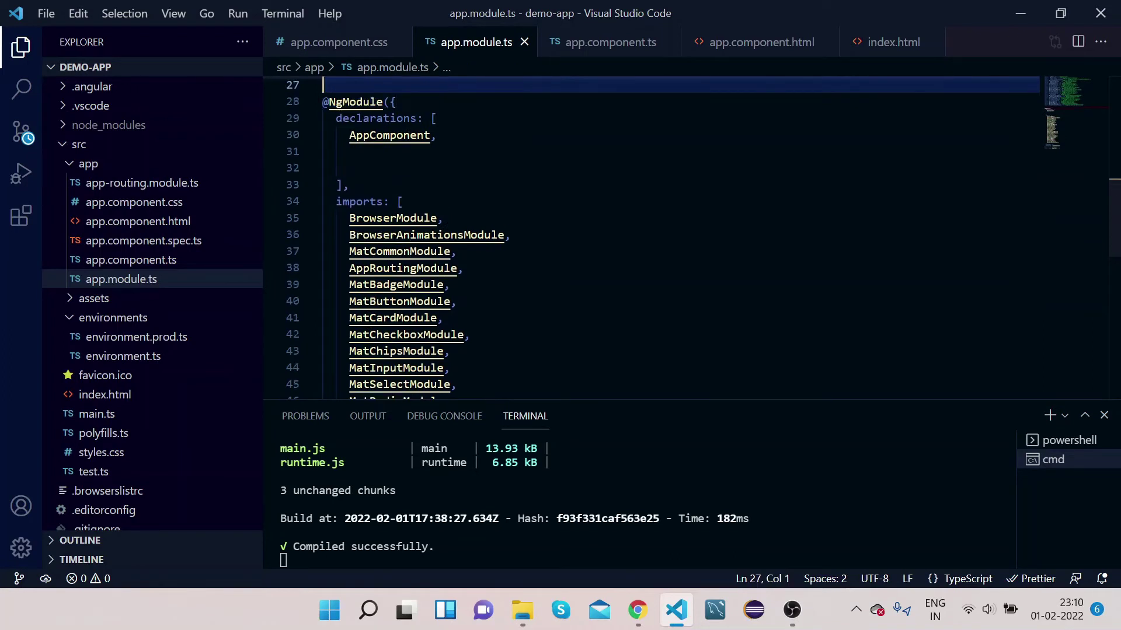
pyautogui.press('Up')
pyautogui.press('Up')
pyautogui.press('Up')
pyautogui.press('Down')
pyautogui.press('Down')
pyautogui.press('Down')
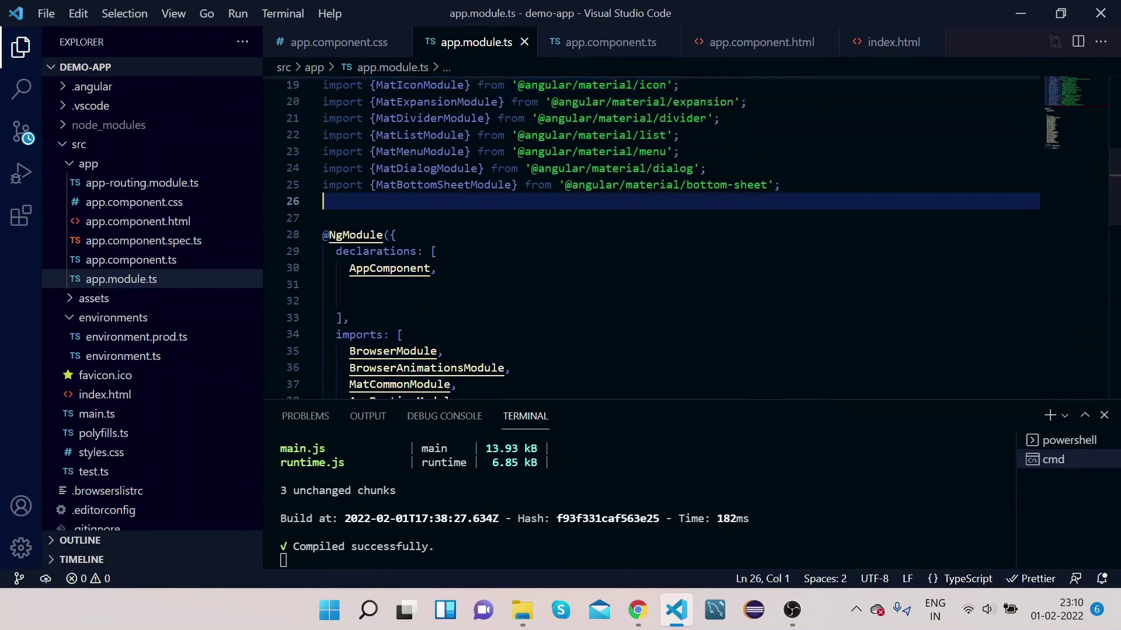
pyautogui.write("import {MatButtonToggleModule} from '@angular/material/button-toggle';")
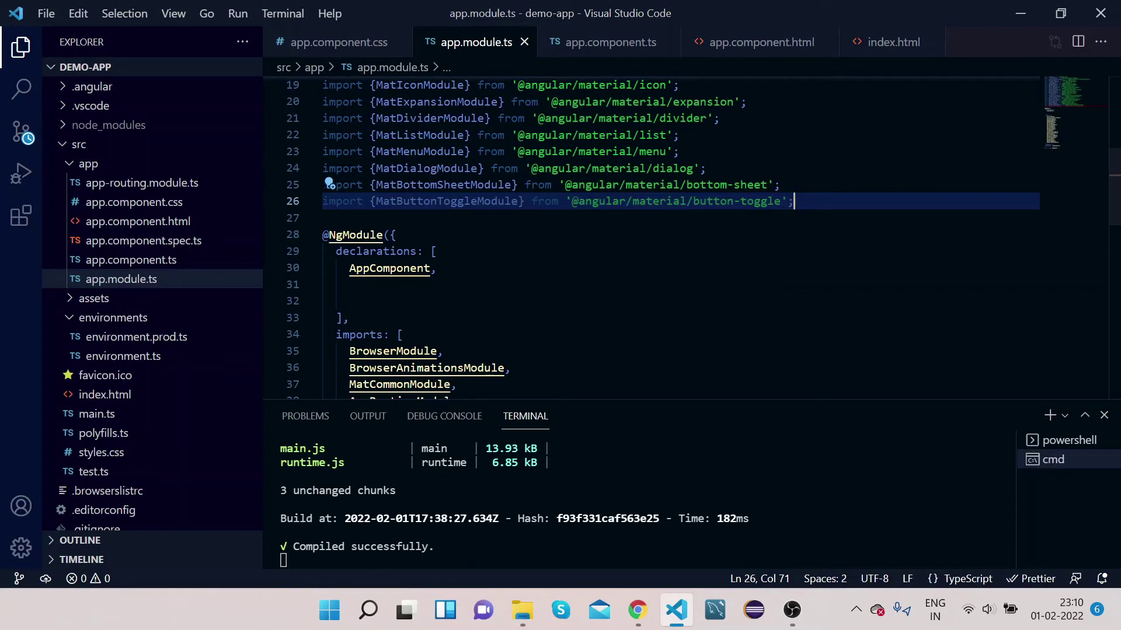
# Add MatButtonToggleModule after MatBottomSheetModule in the NgModule imports and save the file.
pyautogui.doubleClick(446, 202)
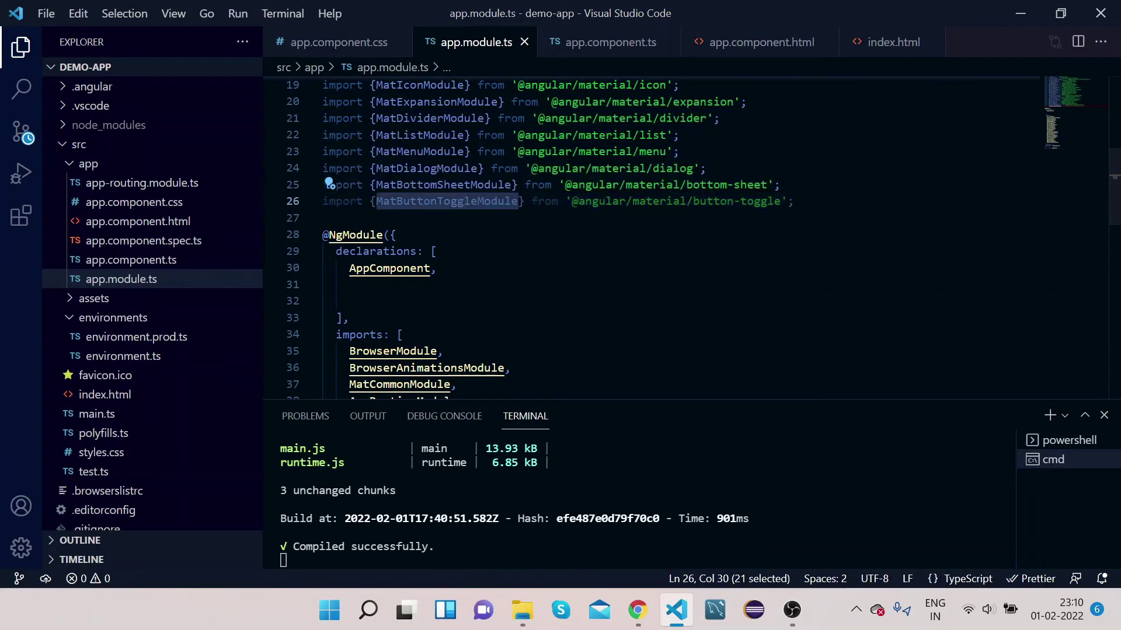
pyautogui.hotkey('ctrl', 'c')
pyautogui.press('Down')
pyautogui.press('Down')
pyautogui.press('Down')
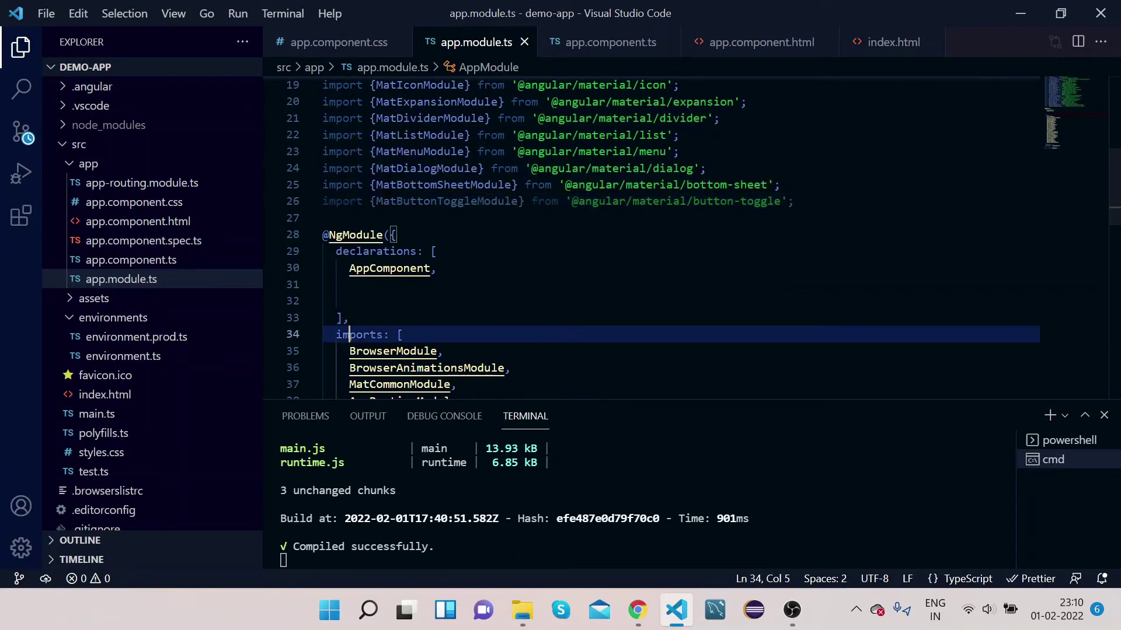
pyautogui.press('Down')
pyautogui.press('Down')
pyautogui.press('Down')
pyautogui.press('Down')
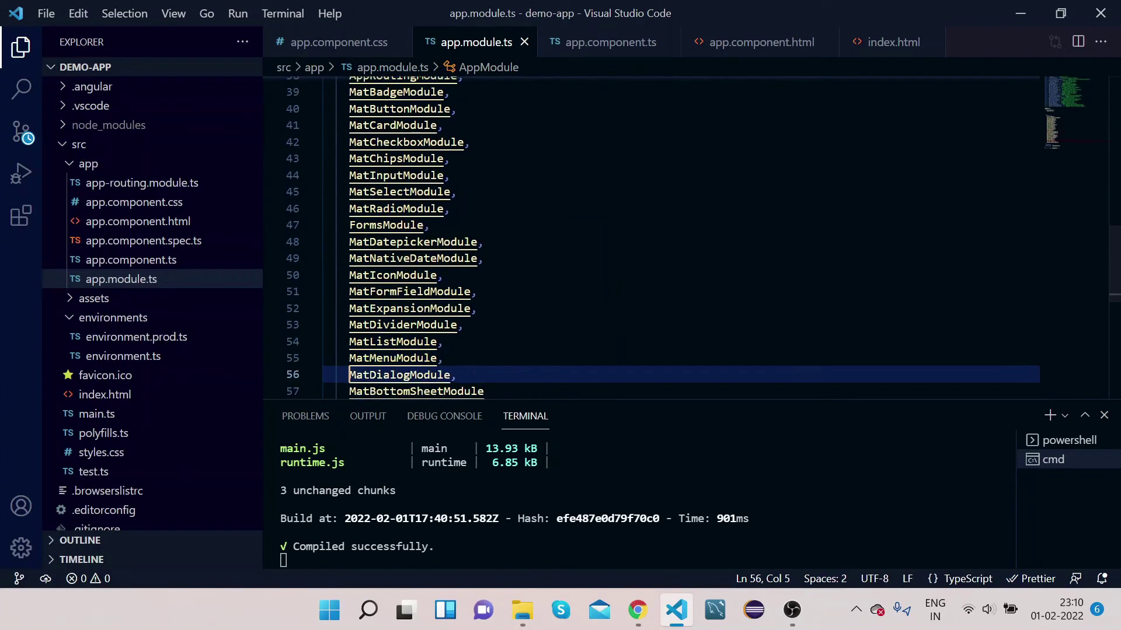
pyautogui.press('Down')
pyautogui.press('Down')
pyautogui.press('Down')
pyautogui.press('Down')
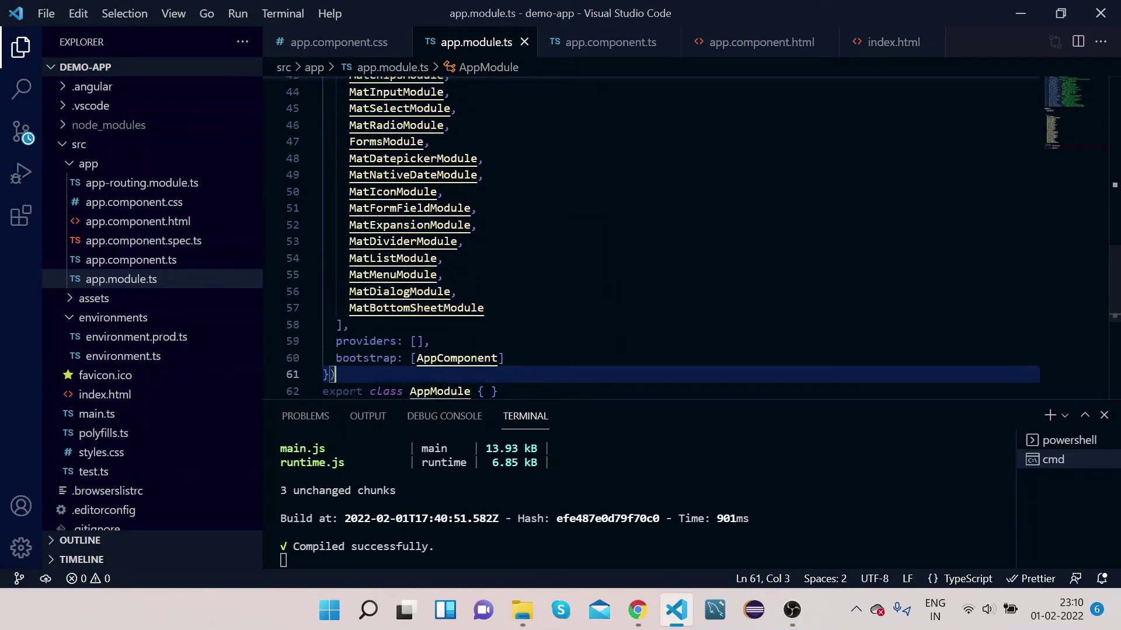
pyautogui.press('Up')
pyautogui.press('Up')
pyautogui.press('Up')
pyautogui.press('End')
pyautogui.write(',')
pyautogui.press('Return')
pyautogui.hotkey('ctrl', 'v')
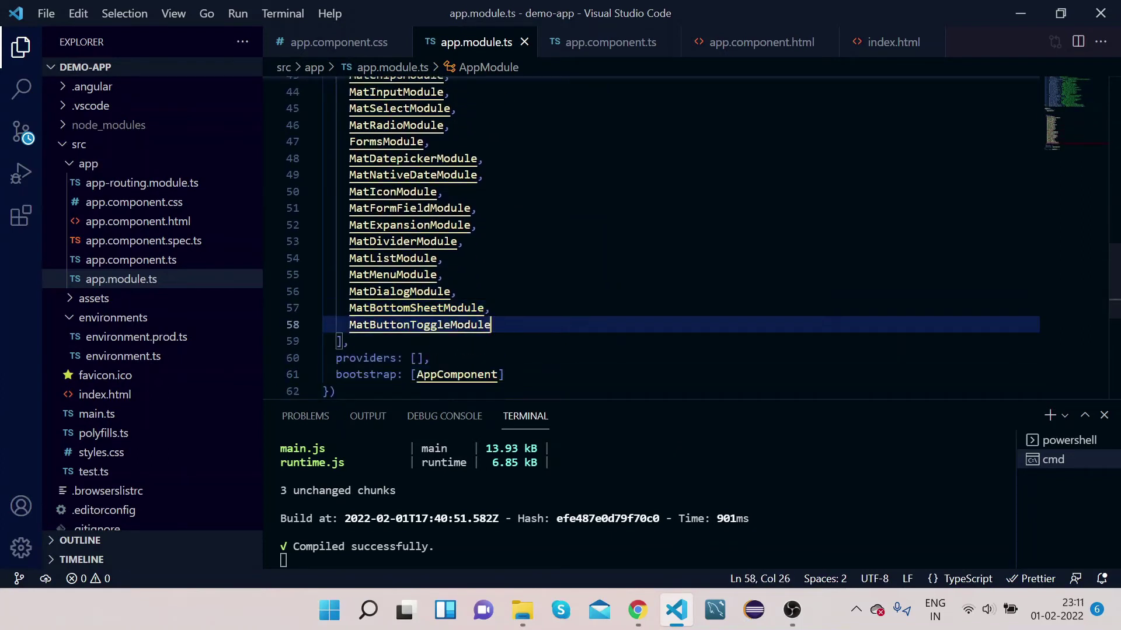
pyautogui.hotkey('ctrl', 's')
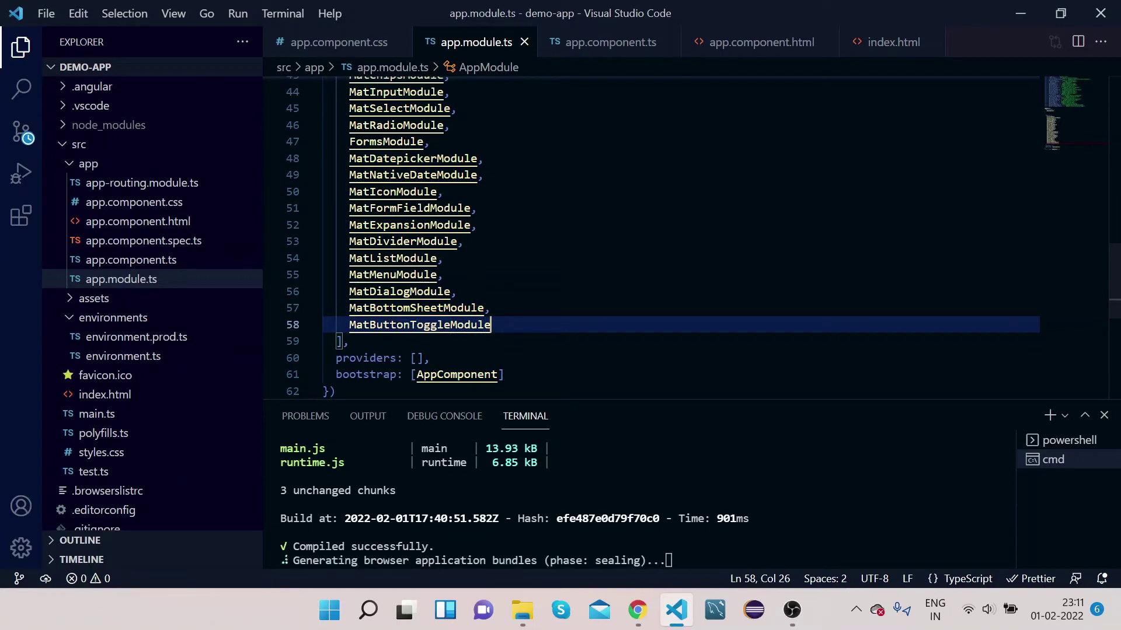
# Copy the Basic button-toggles HTML snippet from the Button toggle Overview page's code view.
pyautogui.click(637, 610)
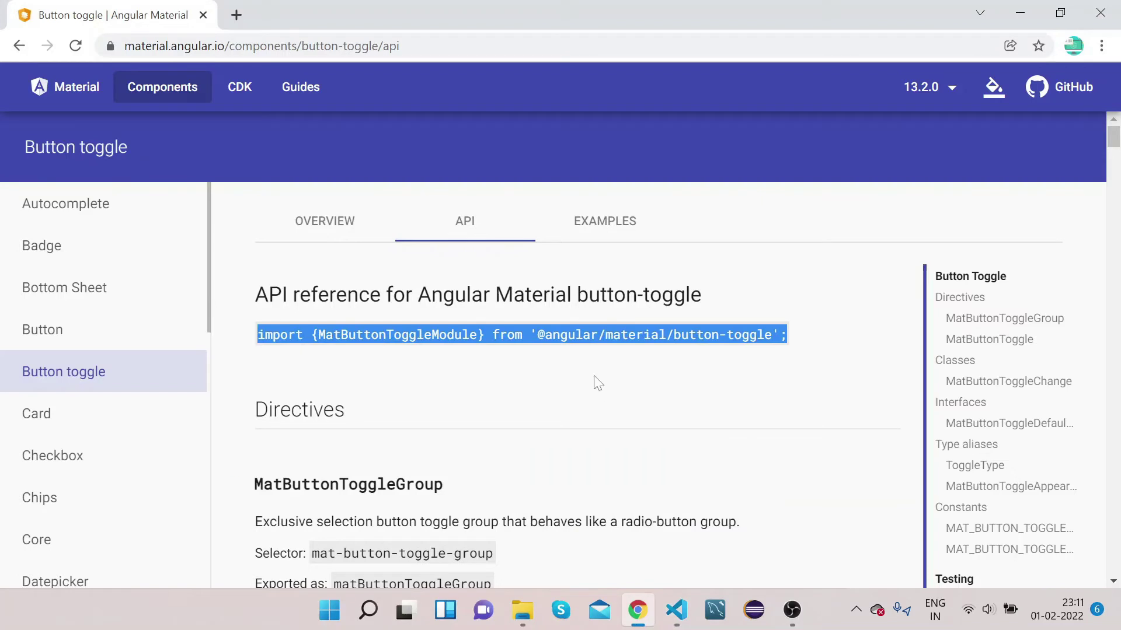
pyautogui.click(324, 232)
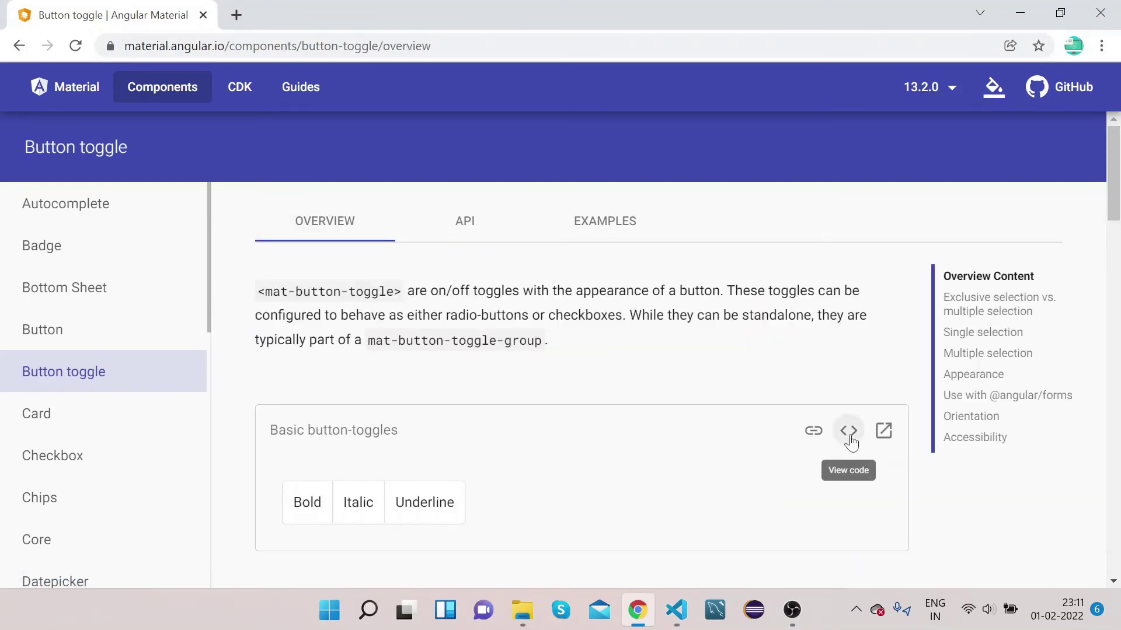
pyautogui.click(849, 431)
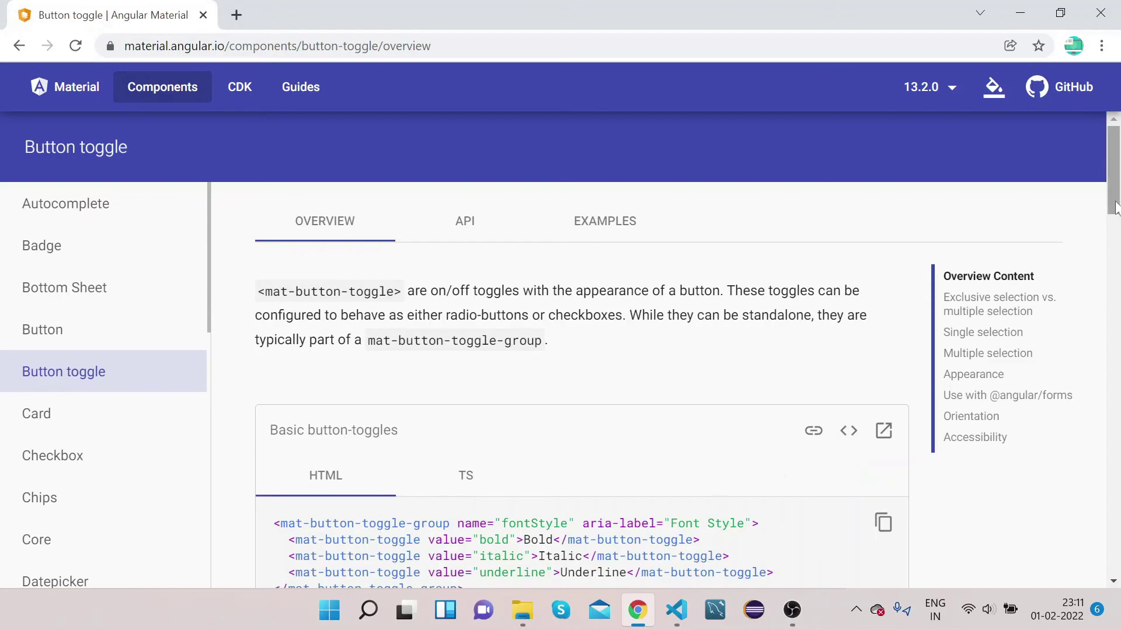
pyautogui.moveTo(1113, 202); pyautogui.dragTo(1114, 240)
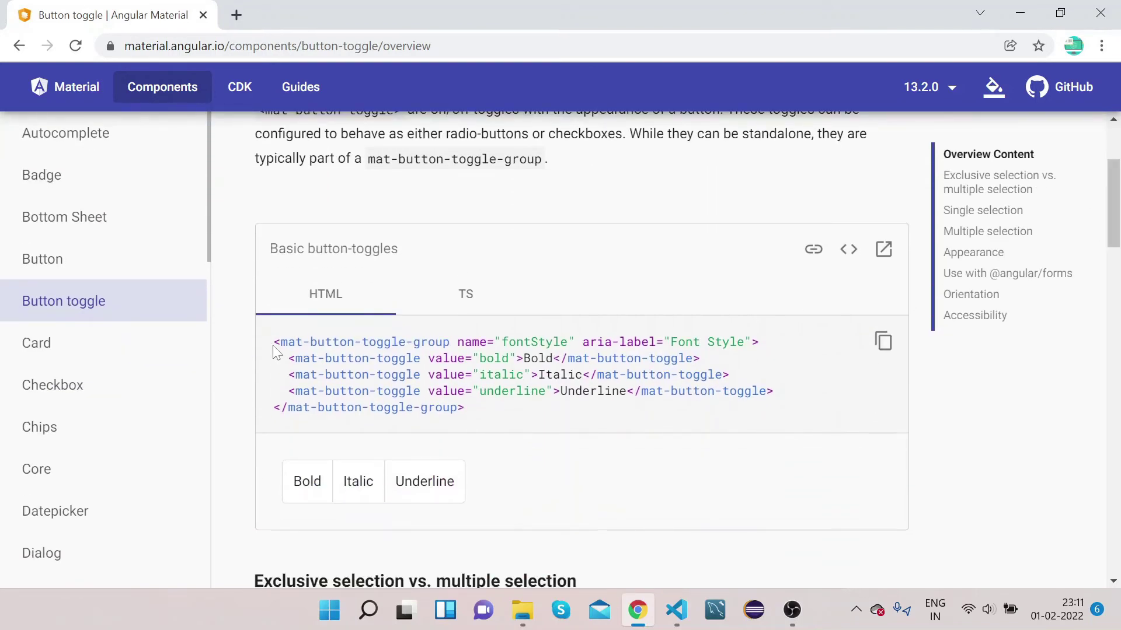
pyautogui.moveTo(273, 341); pyautogui.dragTo(469, 426)
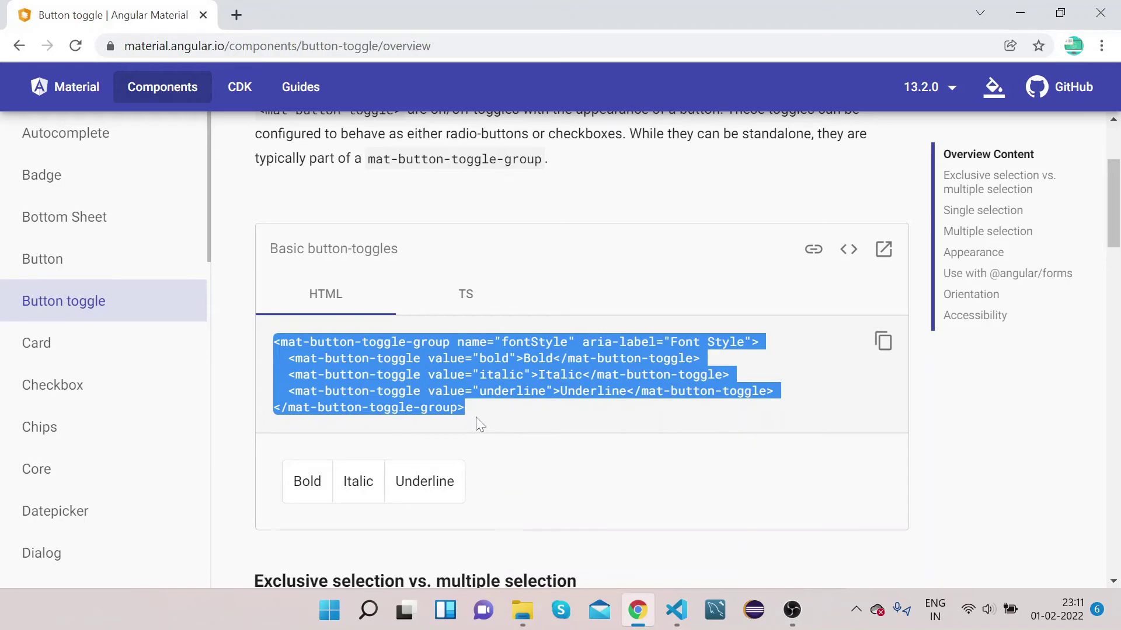
pyautogui.moveTo(675, 611)
pyautogui.click(689, 530)
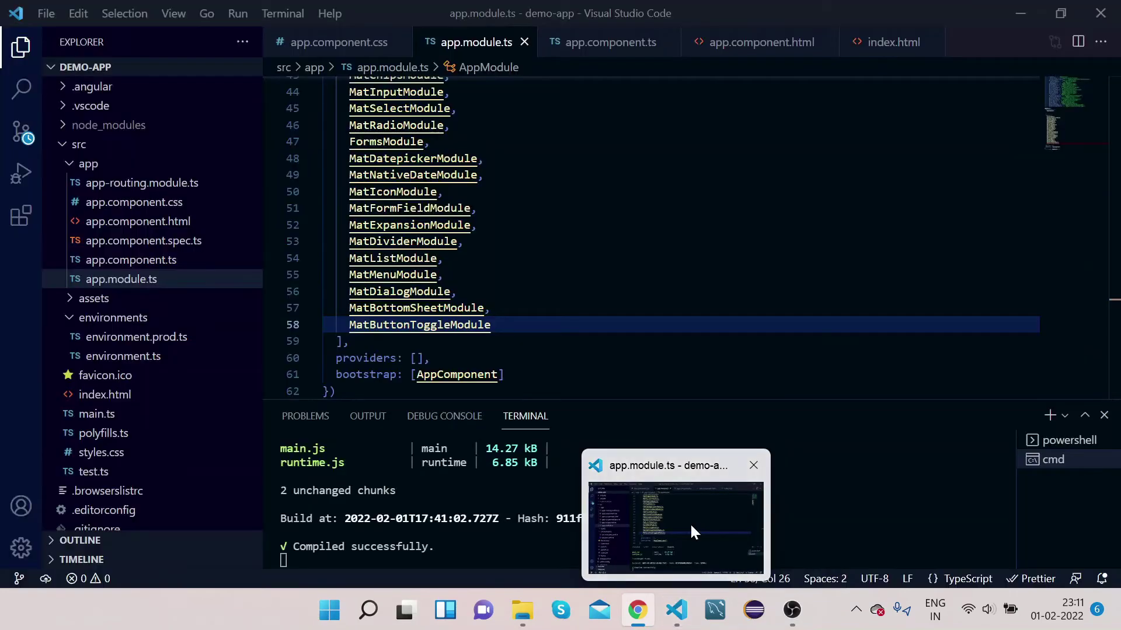
# Paste the mat-button-toggle-group markup onto line 4 of app.component.html.
pyautogui.click(138, 222)
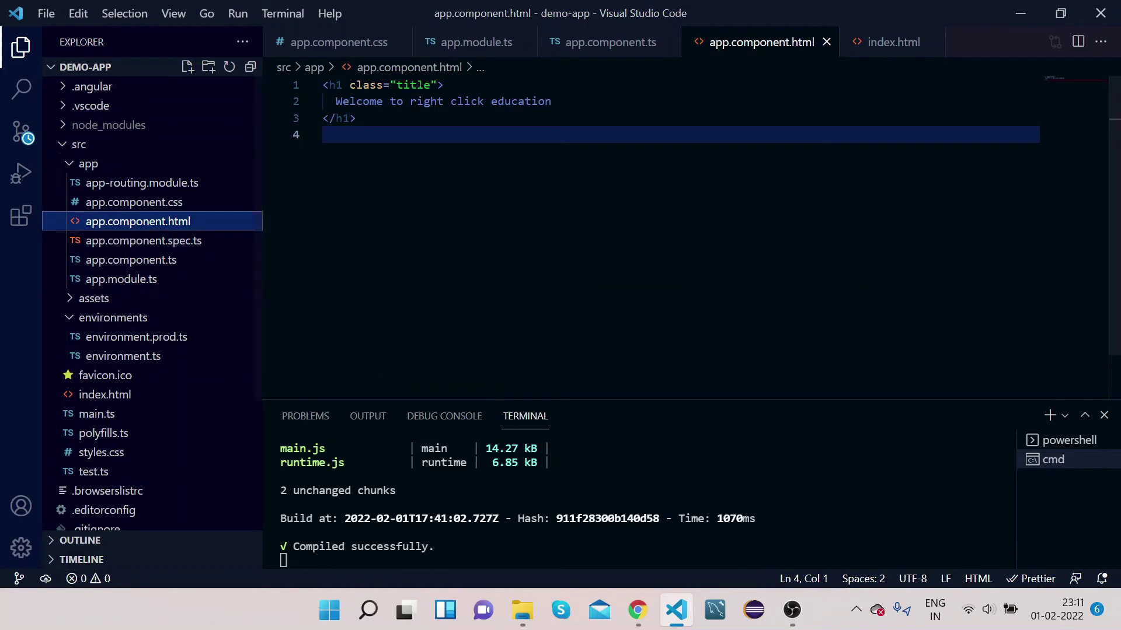
pyautogui.click(613, 134)
pyautogui.hotkey('ctrl', 'v')
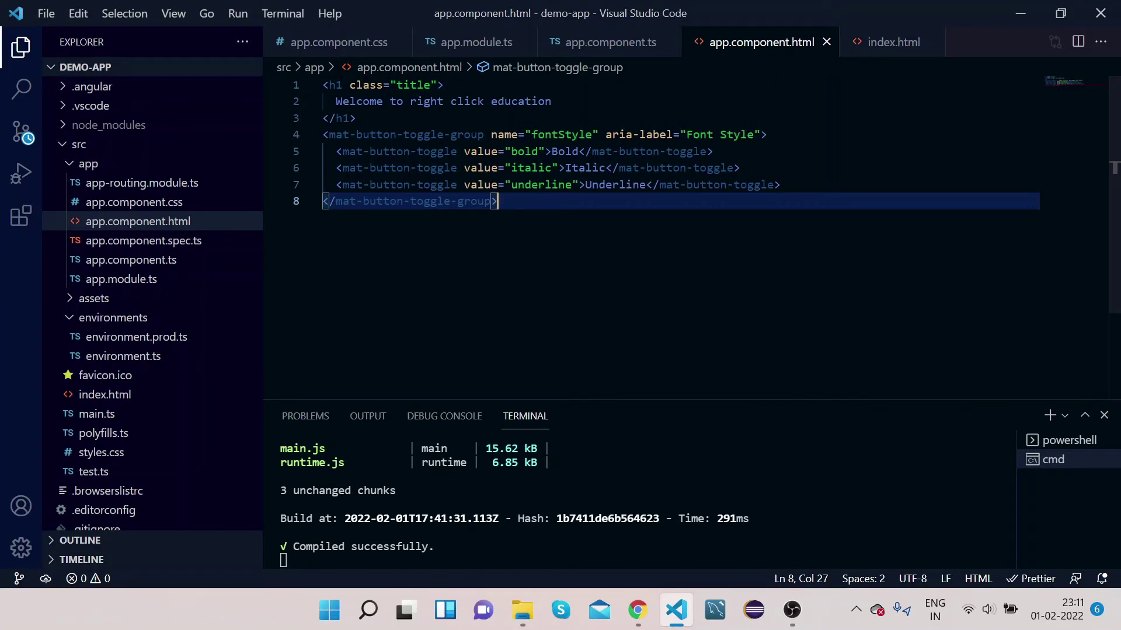
# Review the pasted opening mat-button-toggle-group tag and its three toggle lines.
pyautogui.click(324, 134)
pyautogui.moveTo(324, 134); pyautogui.dragTo(485, 135)
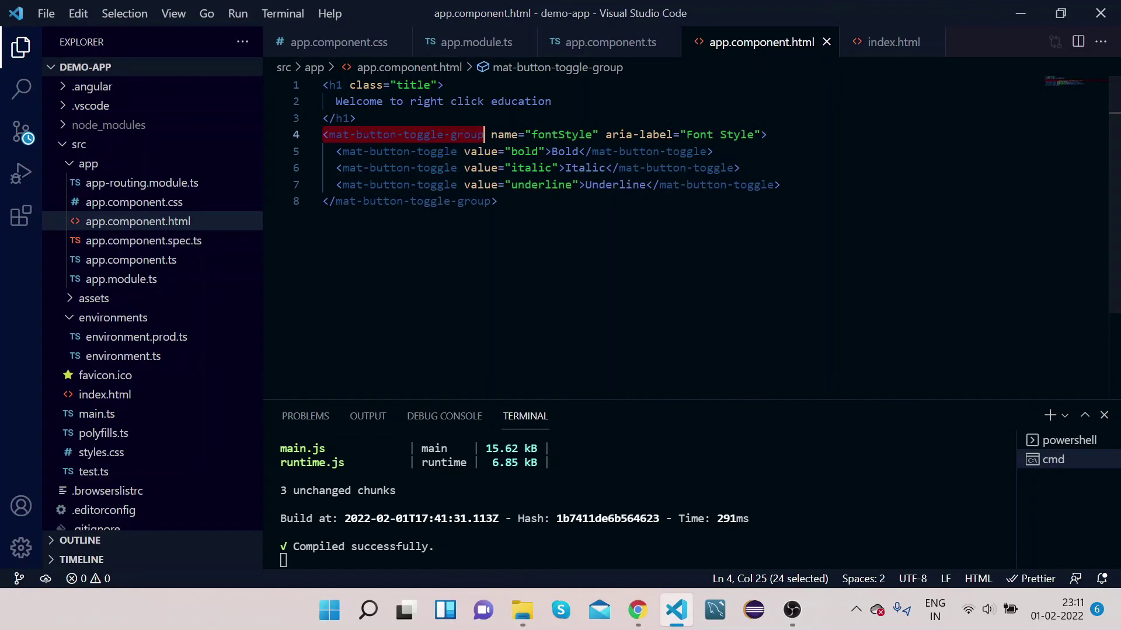
pyautogui.click(335, 150)
pyautogui.moveTo(335, 150); pyautogui.dragTo(779, 184)
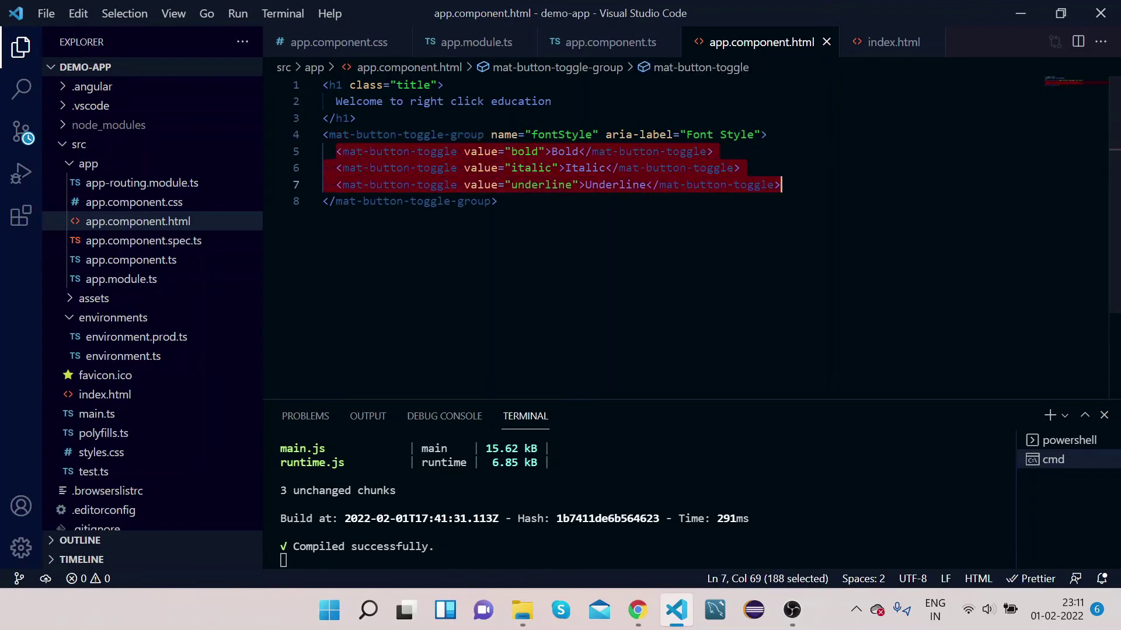
pyautogui.click(582, 152)
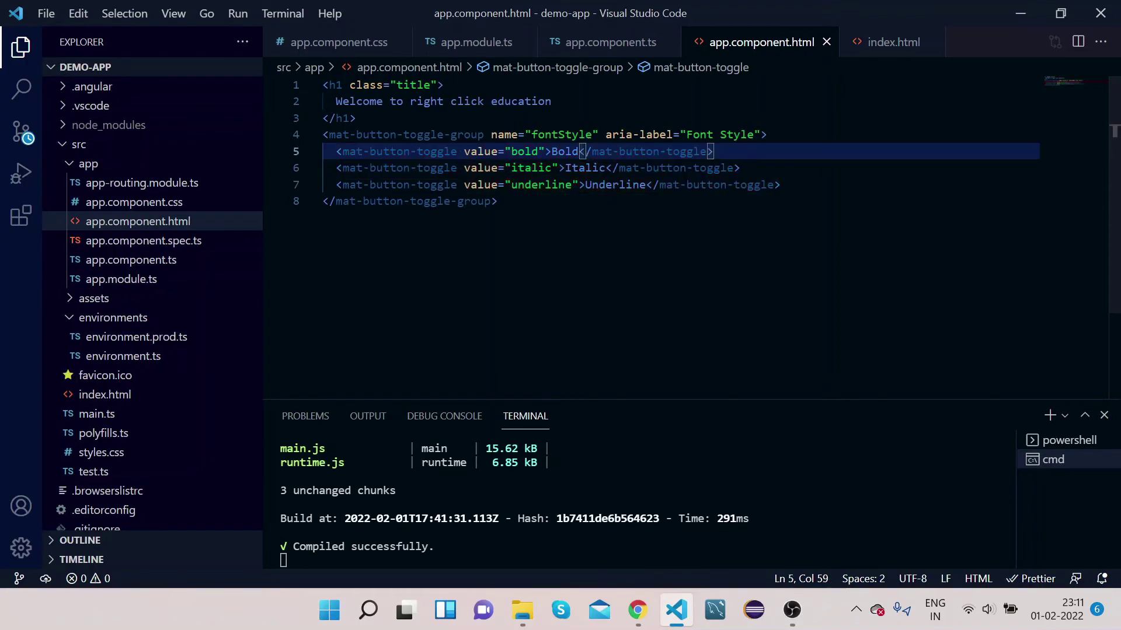
# Check the bold, italic and underline toggle values and the whole group markup.
pyautogui.click(564, 151)
pyautogui.doubleClick(525, 151)
pyautogui.doubleClick(532, 169)
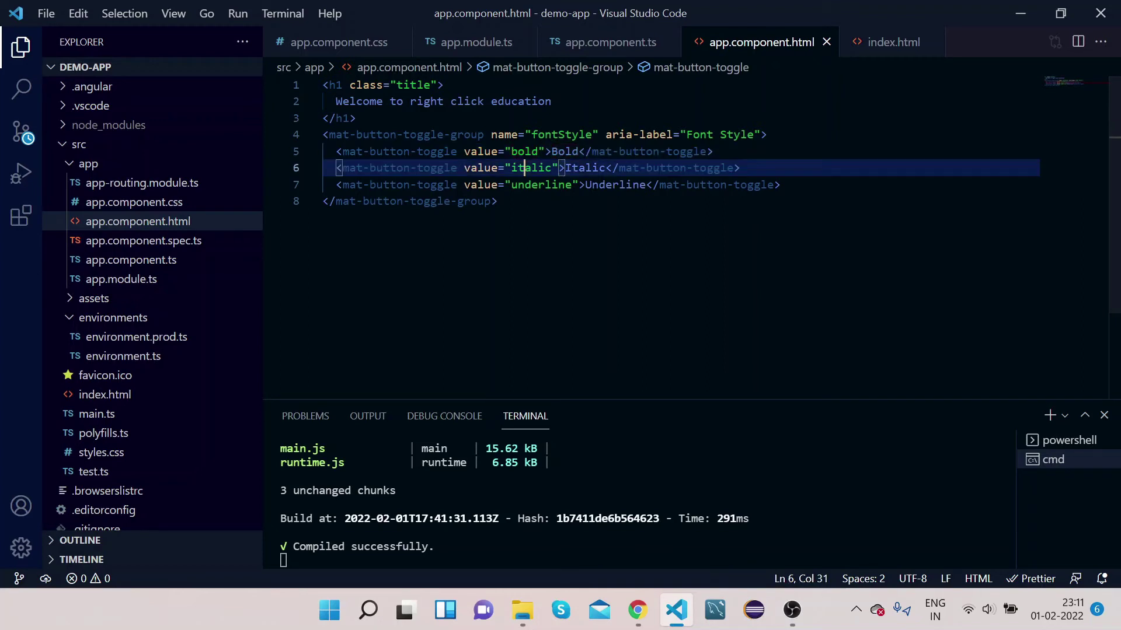
pyautogui.doubleClick(540, 184)
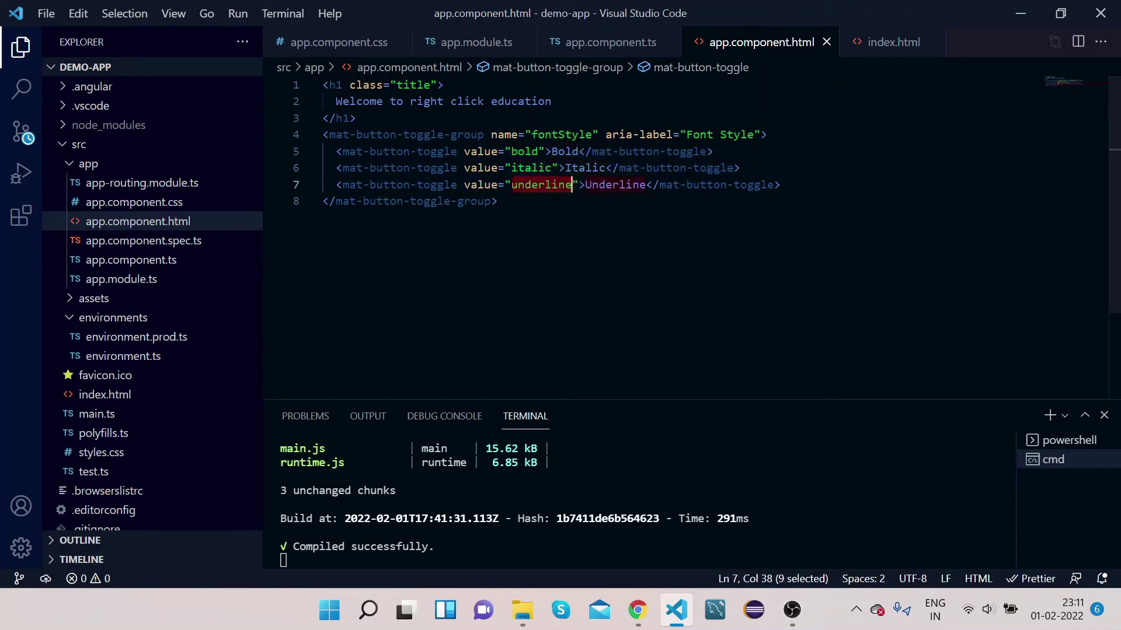
pyautogui.click(496, 202)
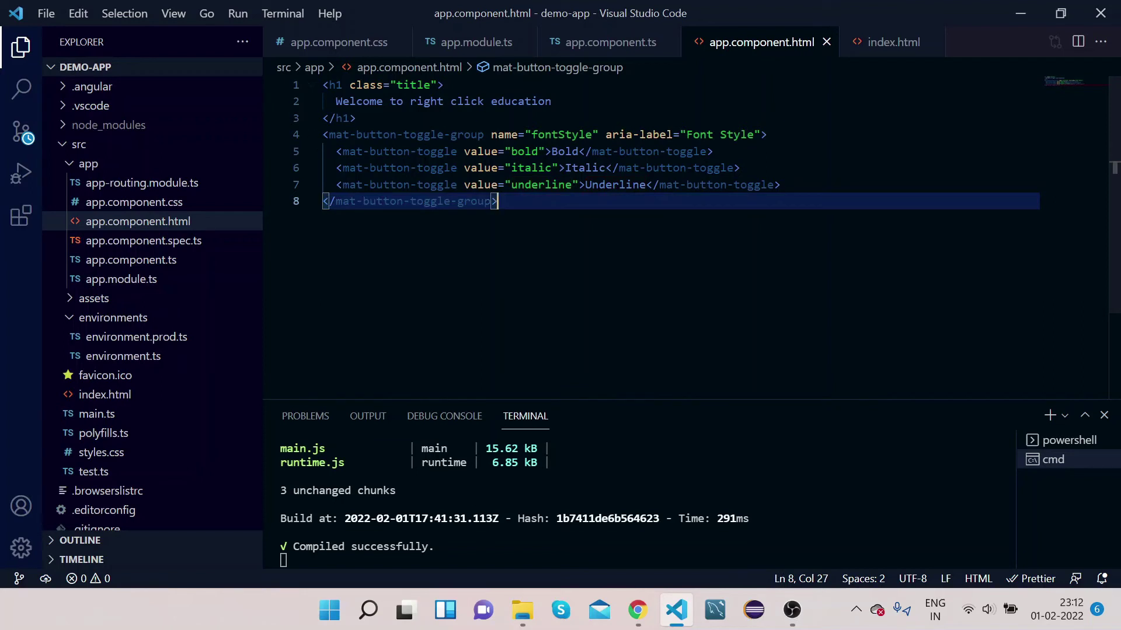
pyautogui.moveTo(324, 134); pyautogui.dragTo(497, 201)
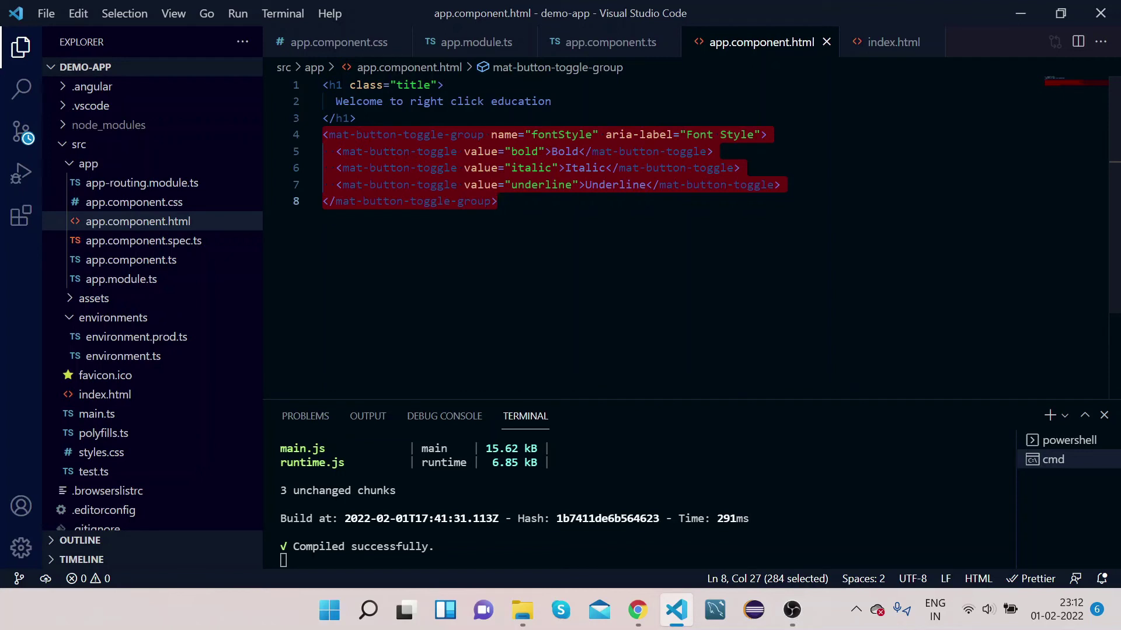
pyautogui.press('Escape')
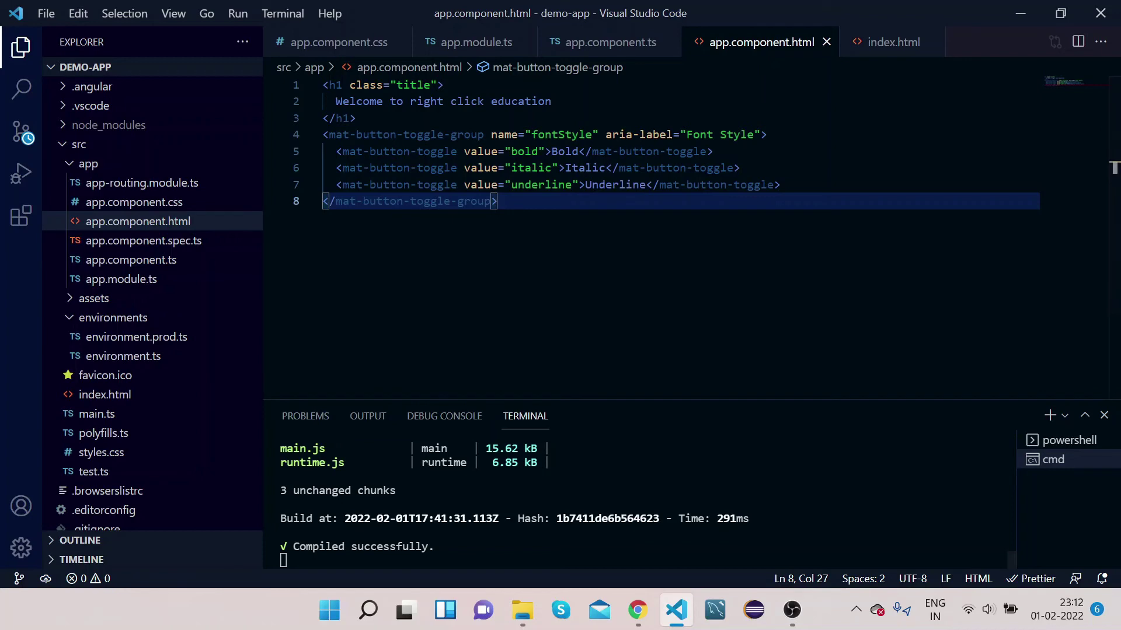
pyautogui.moveTo(637, 610)
pyautogui.click(606, 519)
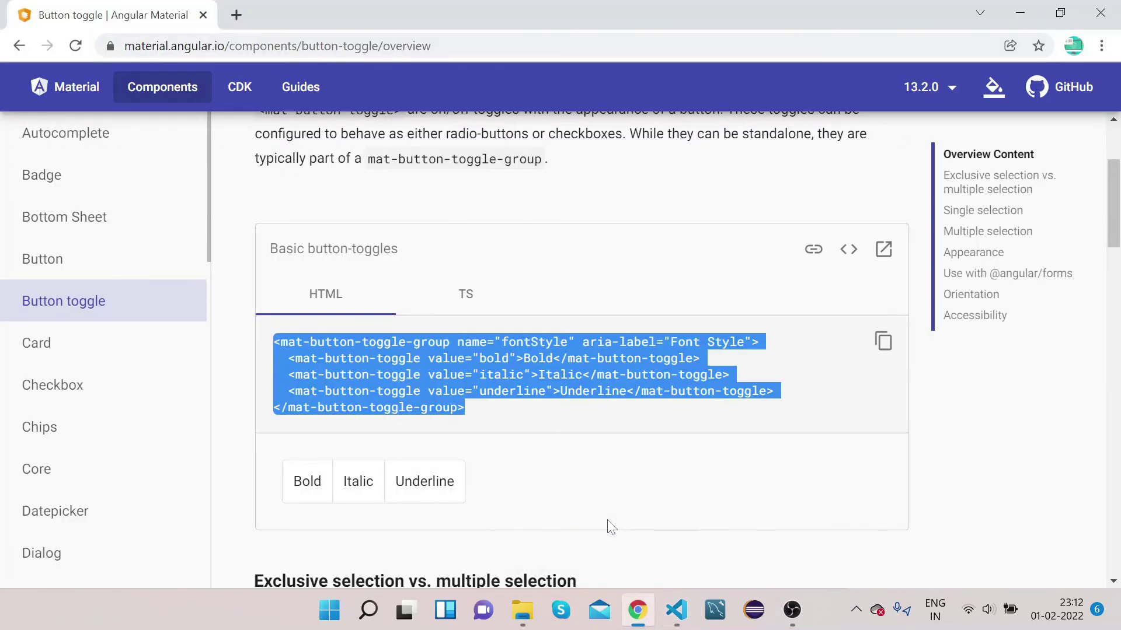
# Load localhost:4200 in a new tab and test the Italic and Underline toggles.
pyautogui.click(238, 17)
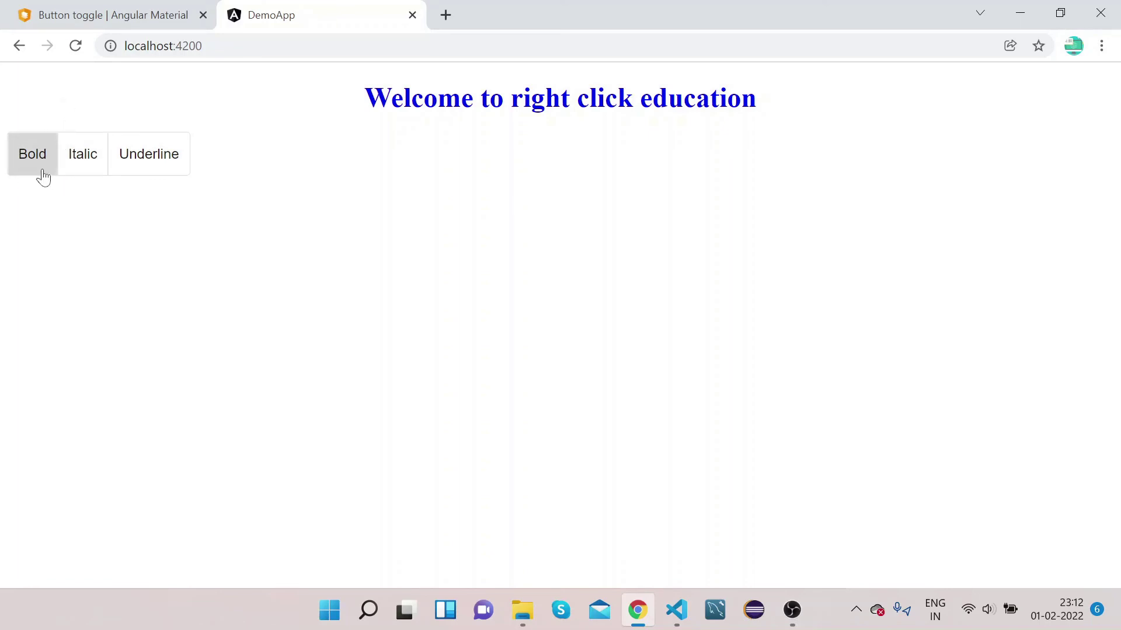
pyautogui.click(84, 158)
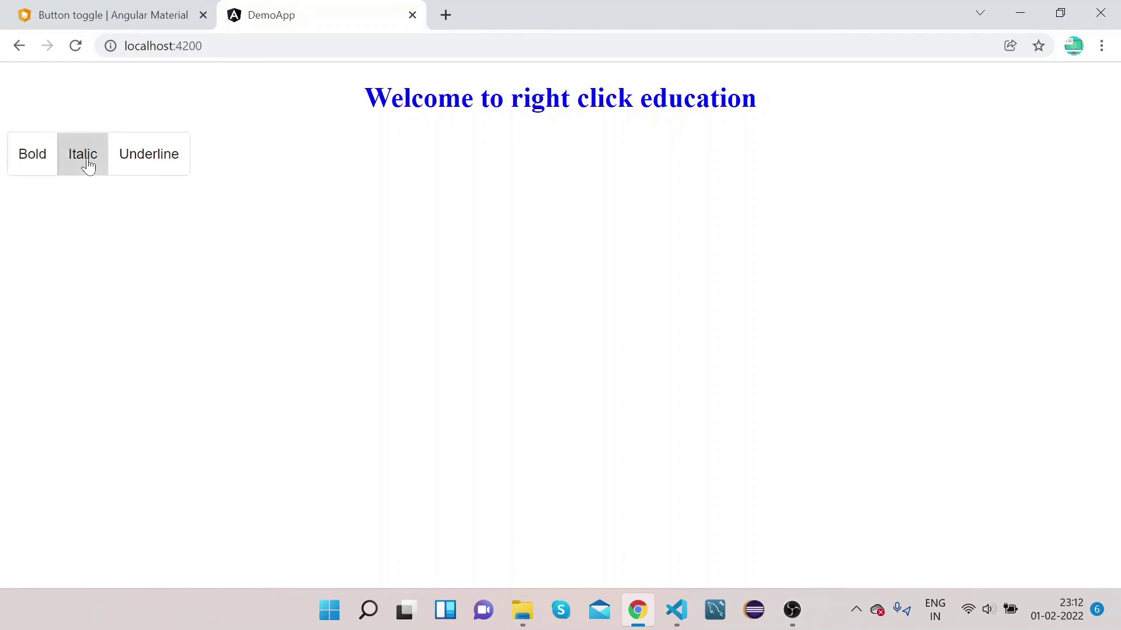
pyautogui.click(157, 158)
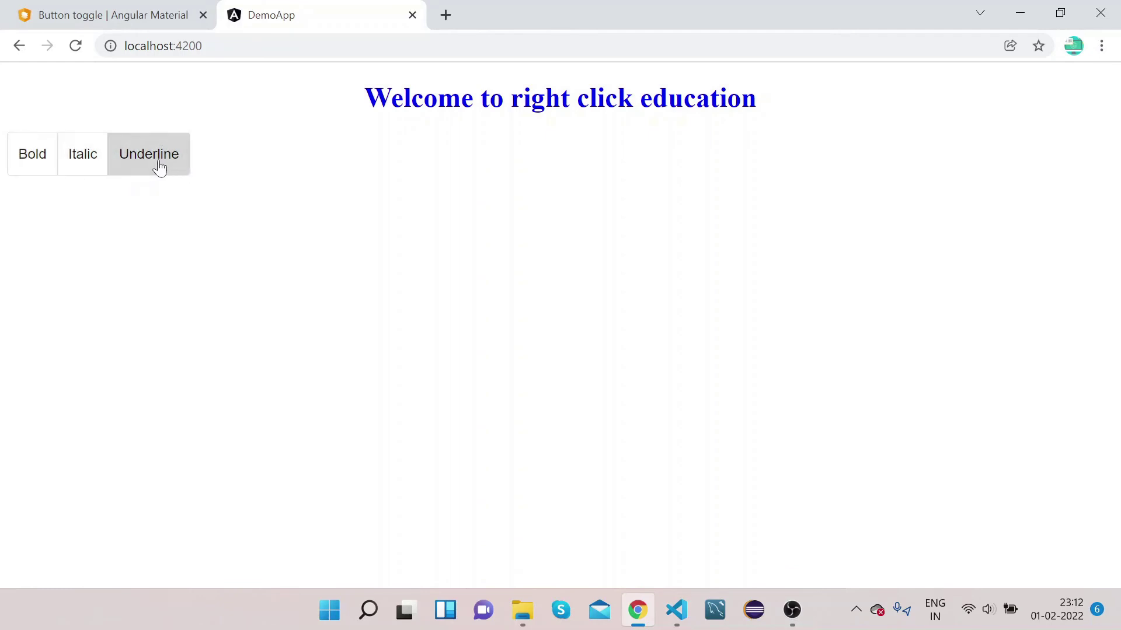